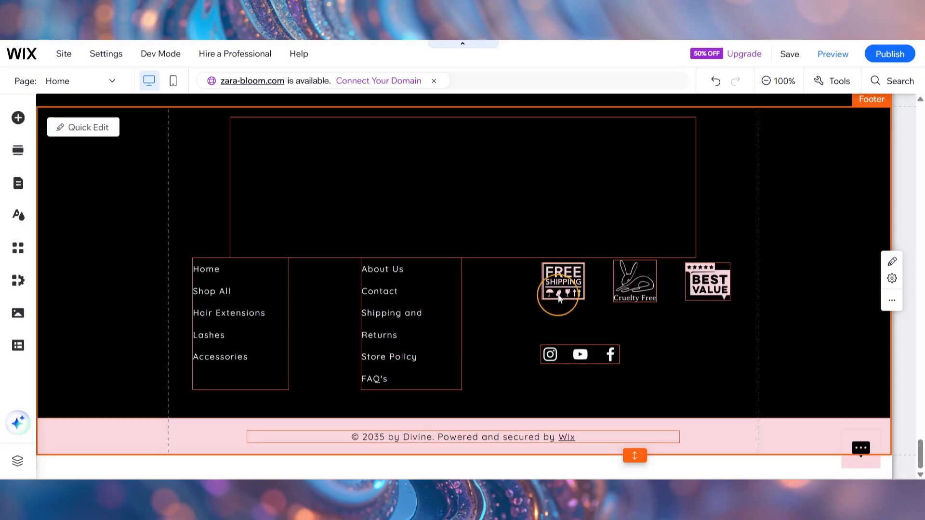
Step: Delete the three badge graphics and both columns of text links from the footer
{"action": "left_click", "coordinate": [558, 293]}
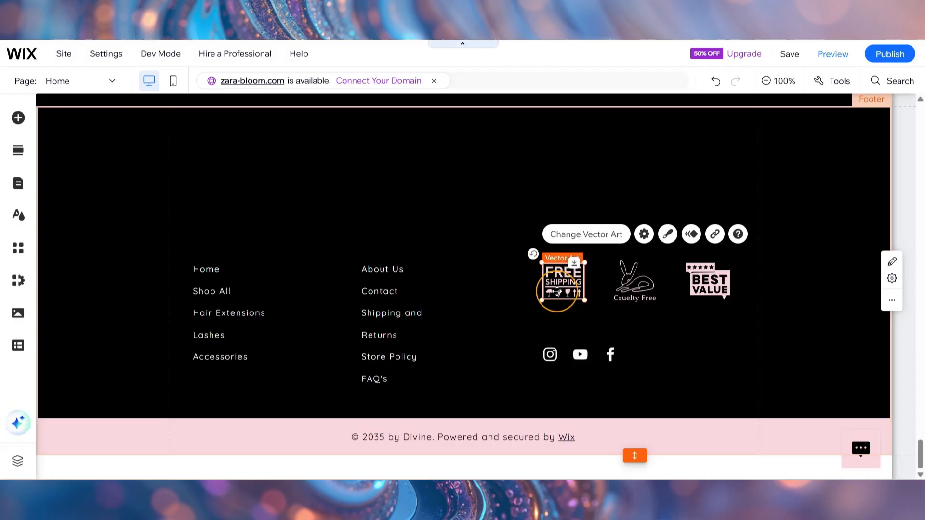
{"action": "left_click_drag", "start_coordinate": [557, 291], "coordinate": [699, 279]}
{"action": "key", "text": "Delete"}
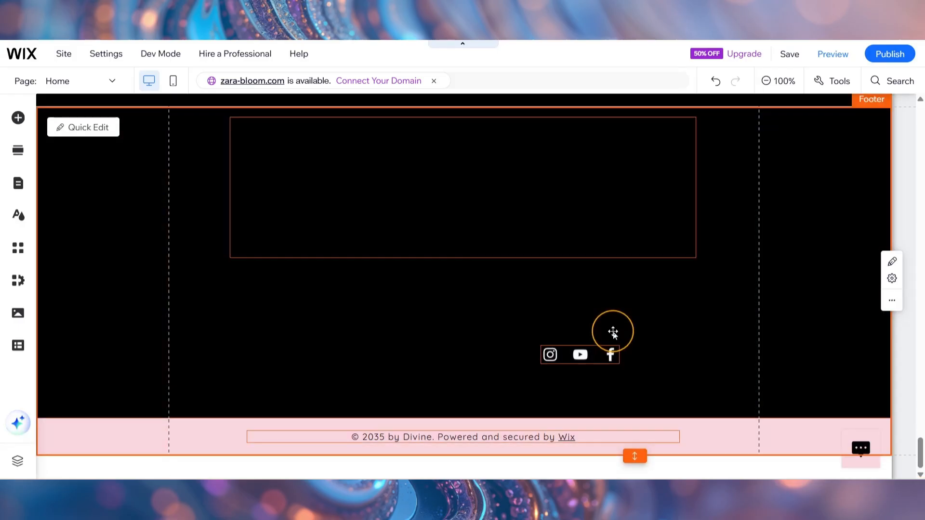
Step: Move the social bar to the left side of the footer, just inside the page margin
{"action": "left_click", "coordinate": [580, 355]}
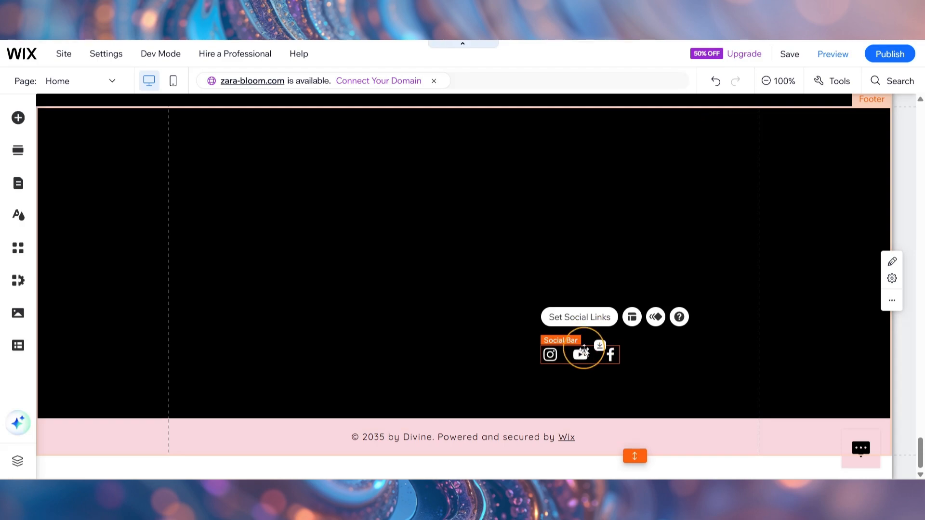
{"action": "left_click_drag", "start_coordinate": [579, 355], "coordinate": [236, 342]}
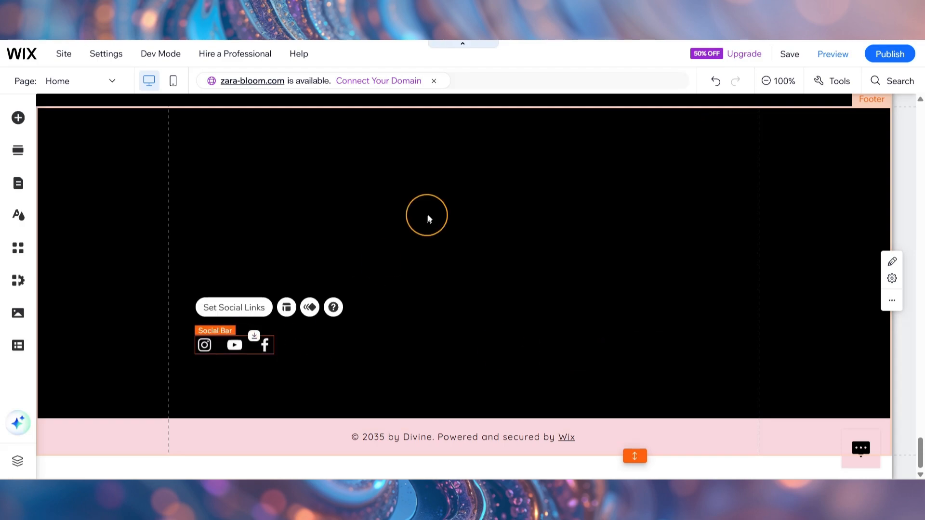
{"action": "left_click", "coordinate": [429, 217]}
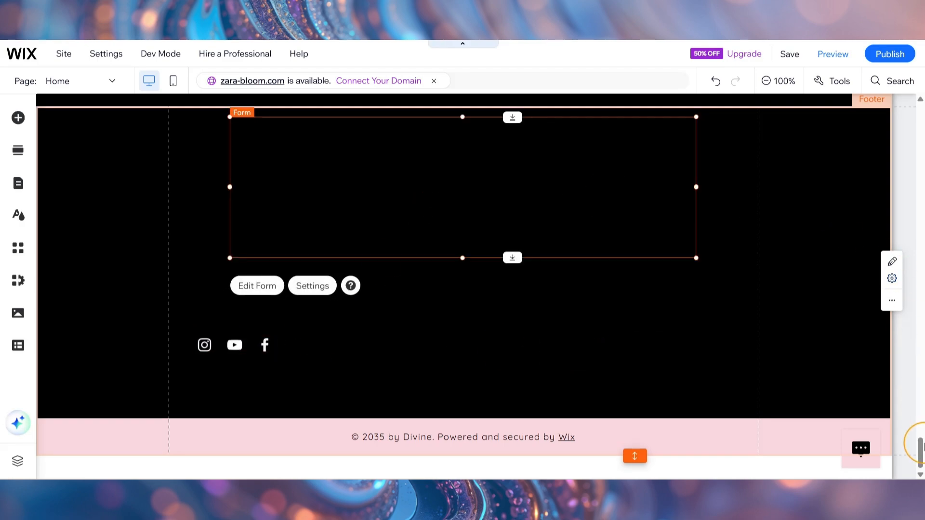
{"action": "scroll", "coordinate": [918, 448], "scroll_direction": "up", "scroll_amount": 1}
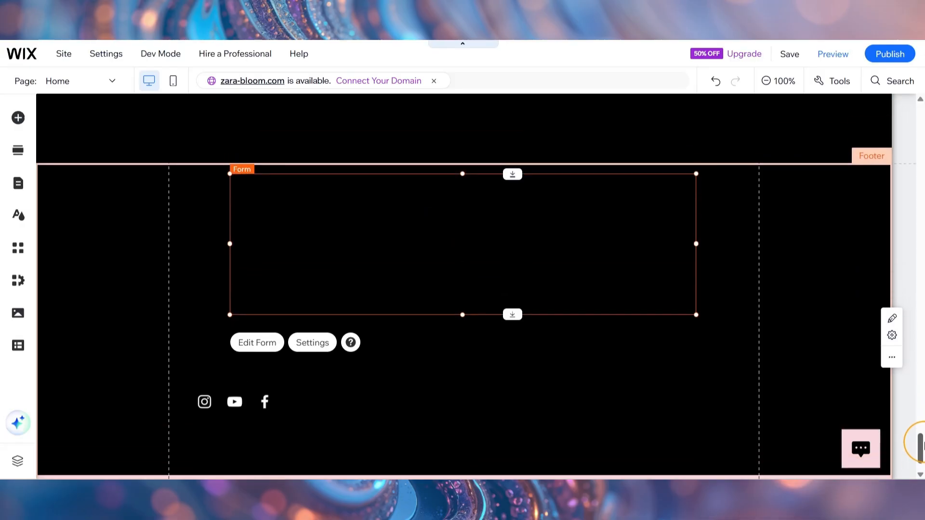
{"action": "left_click", "coordinate": [646, 440]}
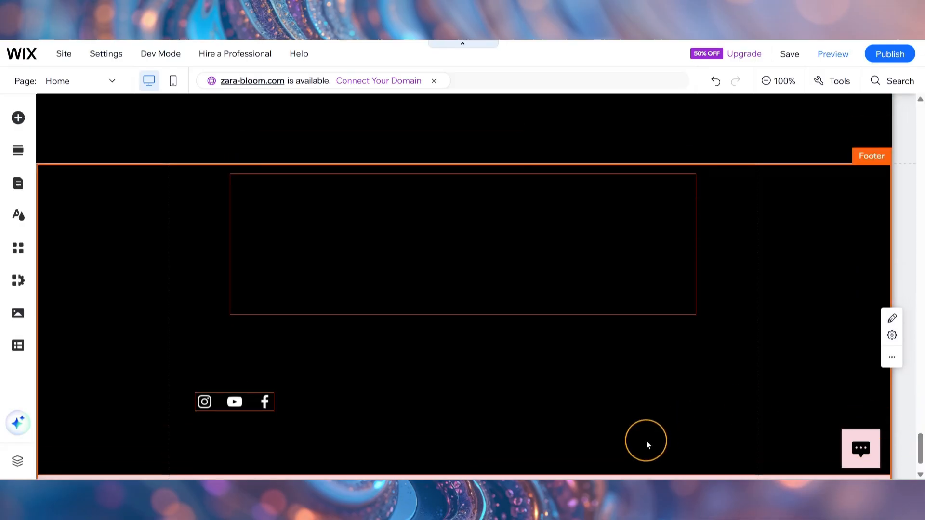
Step: Change the footer's background fill to the dark pink theme color #CD7795
{"action": "scroll", "coordinate": [646, 440], "scroll_direction": "down", "scroll_amount": 1}
{"action": "left_click", "coordinate": [415, 249]}
{"action": "left_click", "coordinate": [428, 291]}
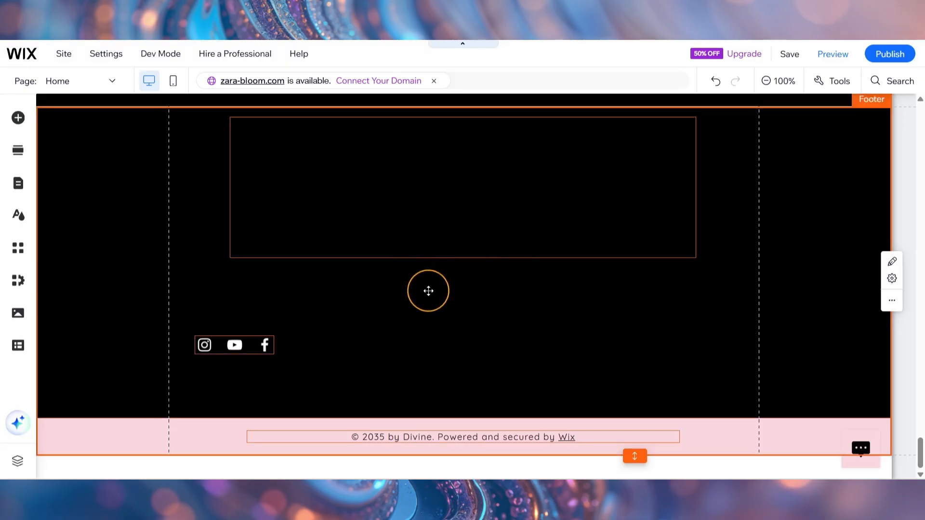
{"action": "right_click", "coordinate": [428, 291]}
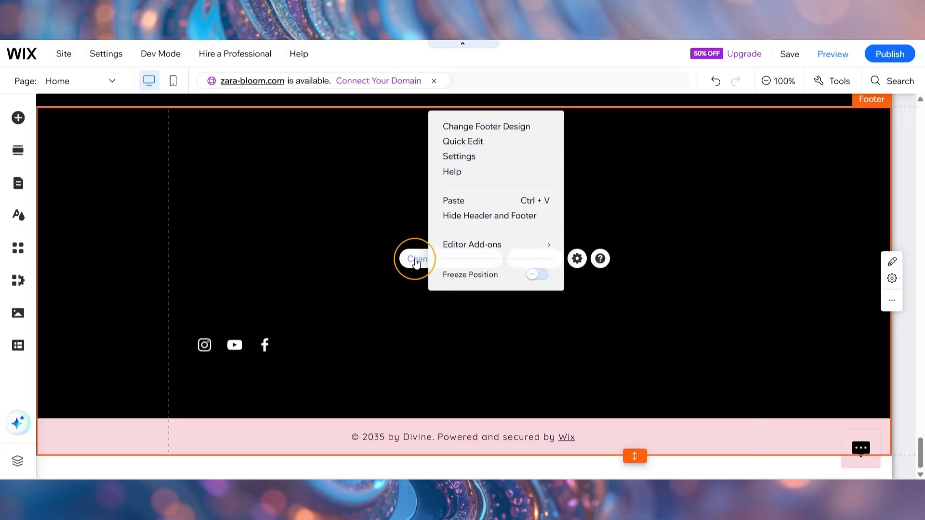
{"action": "left_click", "coordinate": [417, 261]}
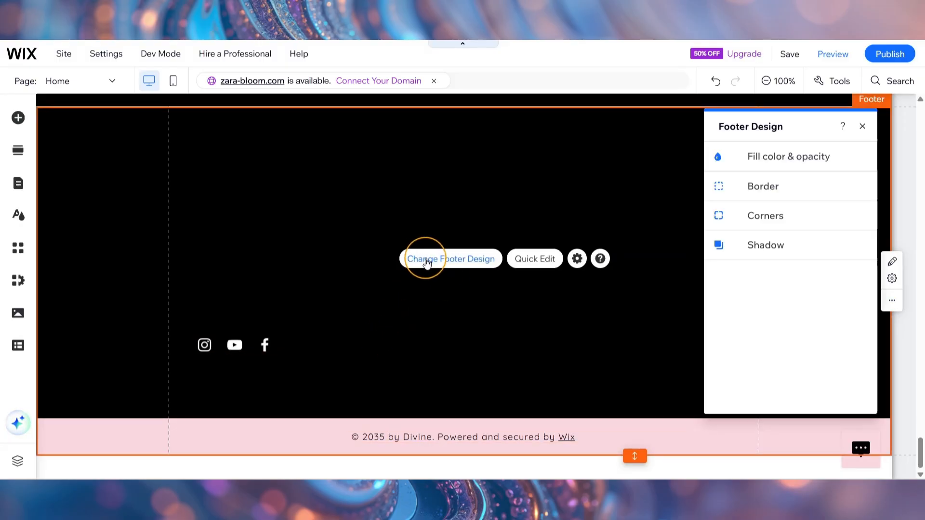
{"action": "left_click", "coordinate": [740, 147]}
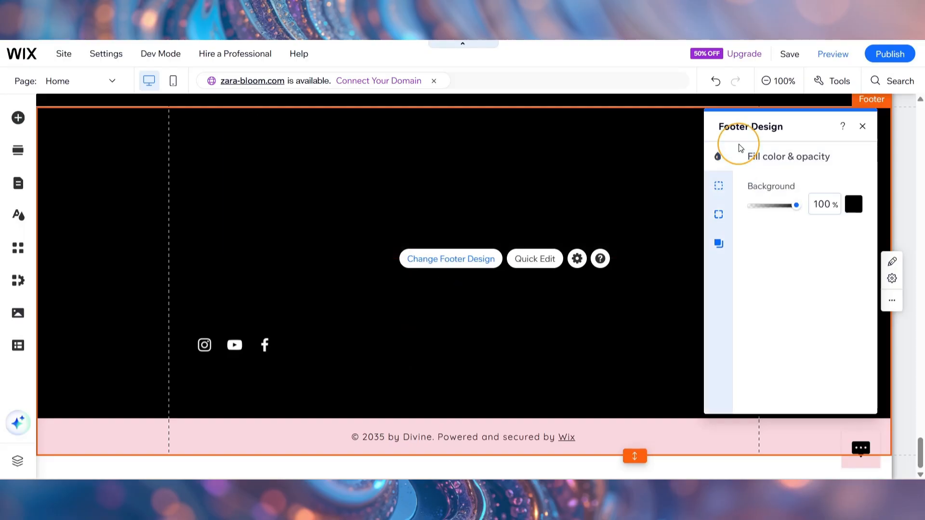
{"action": "left_click", "coordinate": [854, 205]}
{"action": "left_click", "coordinate": [794, 331]}
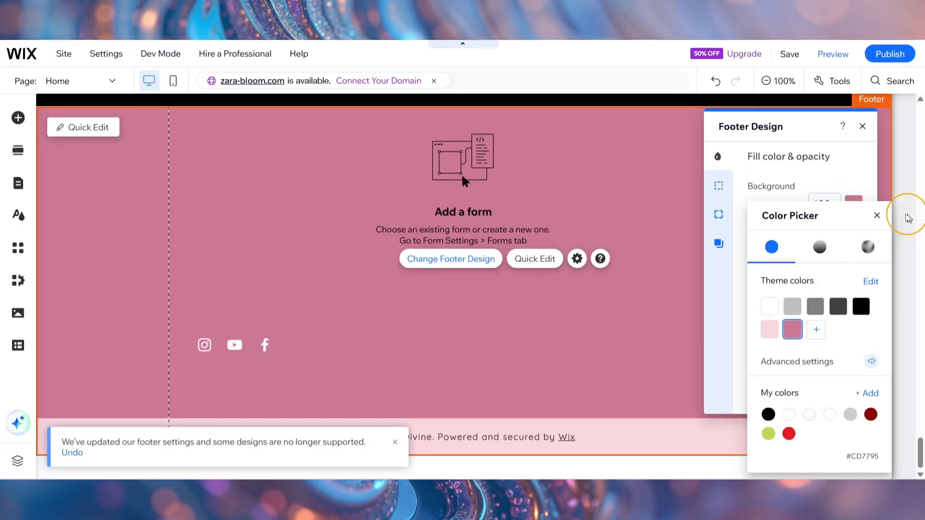
{"action": "left_click", "coordinate": [877, 216]}
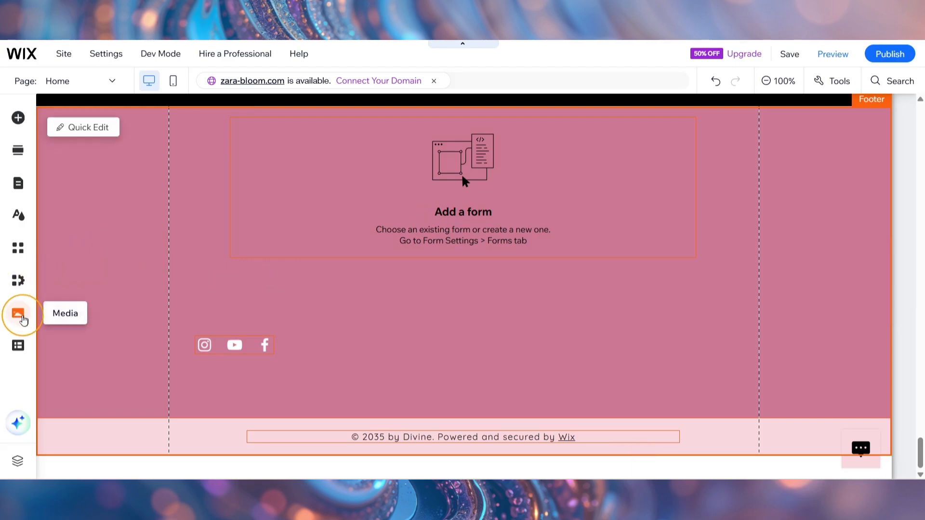
Step: Add the white Zarah Bloom logo from the site files to the footer's upper left area
{"action": "left_click", "coordinate": [18, 314]}
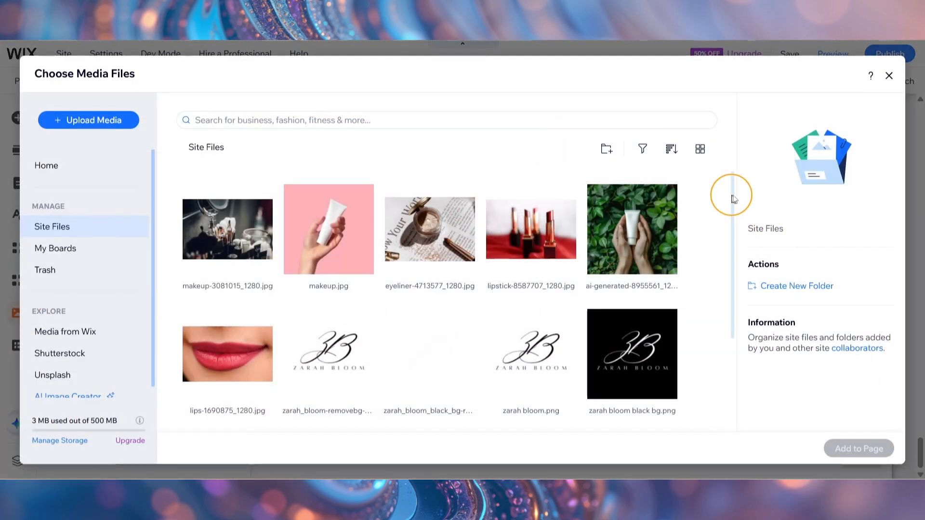
{"action": "scroll", "coordinate": [735, 206], "scroll_direction": "down", "scroll_amount": 1}
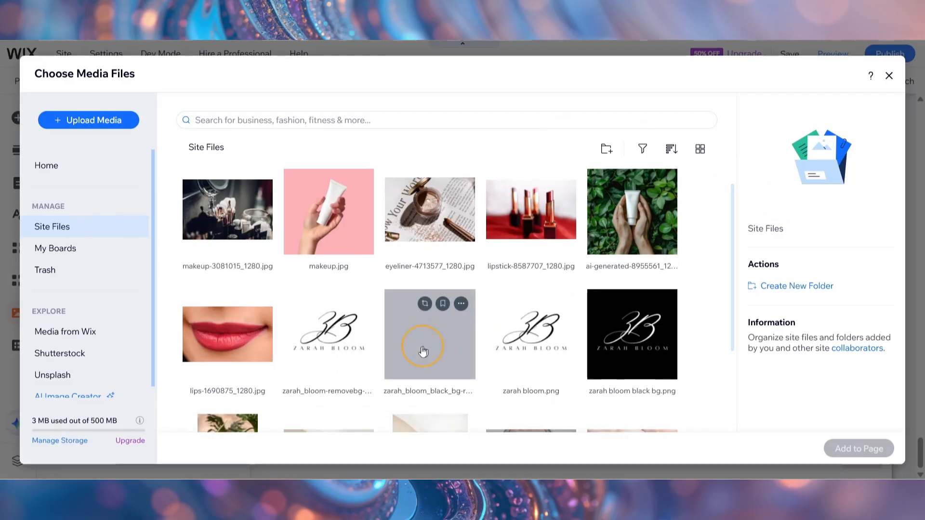
{"action": "double_click", "coordinate": [420, 353]}
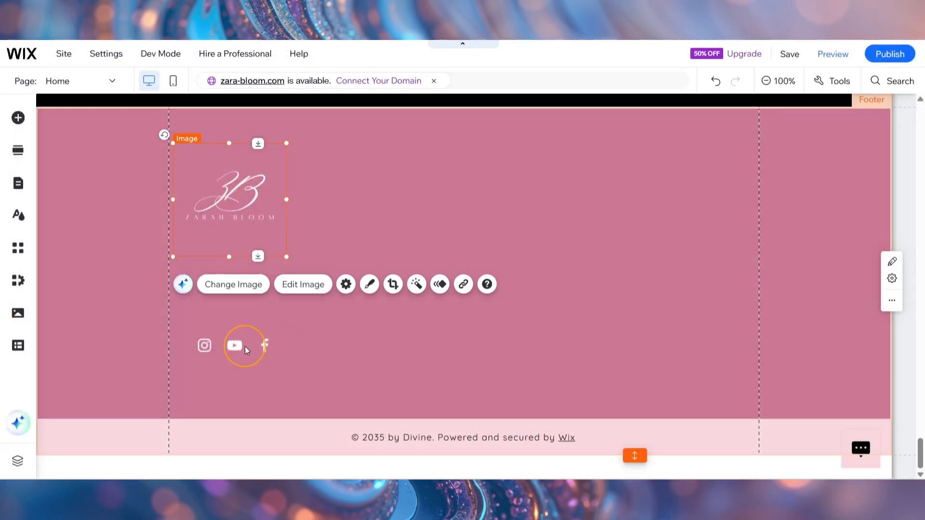
Step: Move the social bar up so it sits directly beneath the Zarah Bloom logo text
{"action": "left_click", "coordinate": [245, 346]}
{"action": "left_click_drag", "start_coordinate": [244, 346], "coordinate": [232, 240]}
{"action": "left_click", "coordinate": [218, 361]}
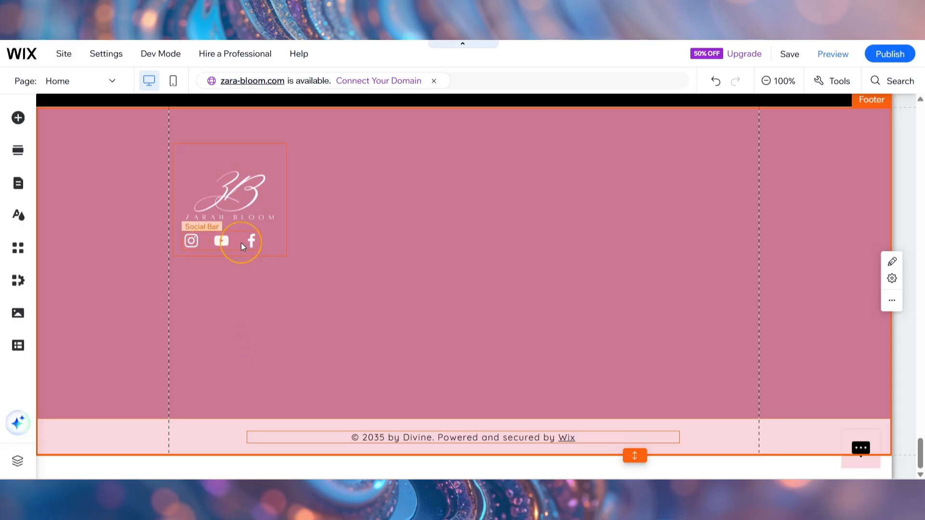
{"action": "left_click", "coordinate": [19, 118]}
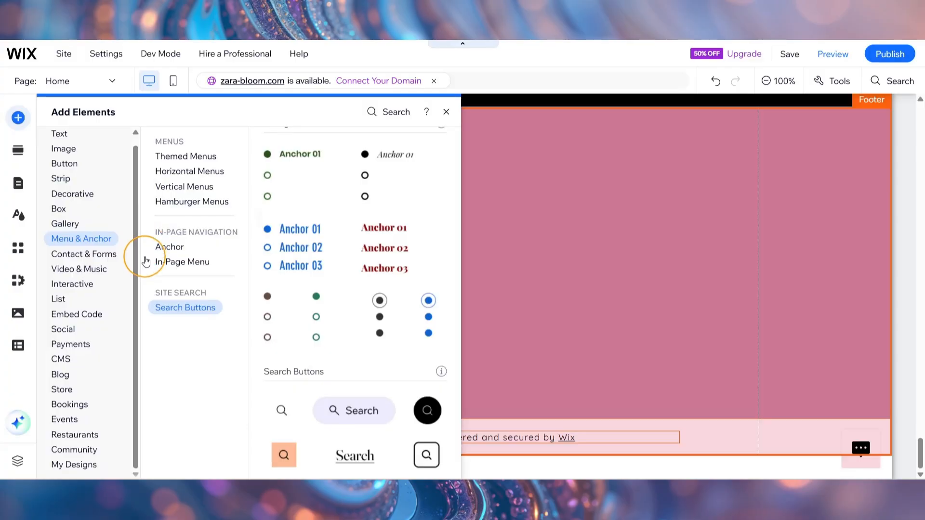
{"action": "left_click", "coordinate": [63, 330]}
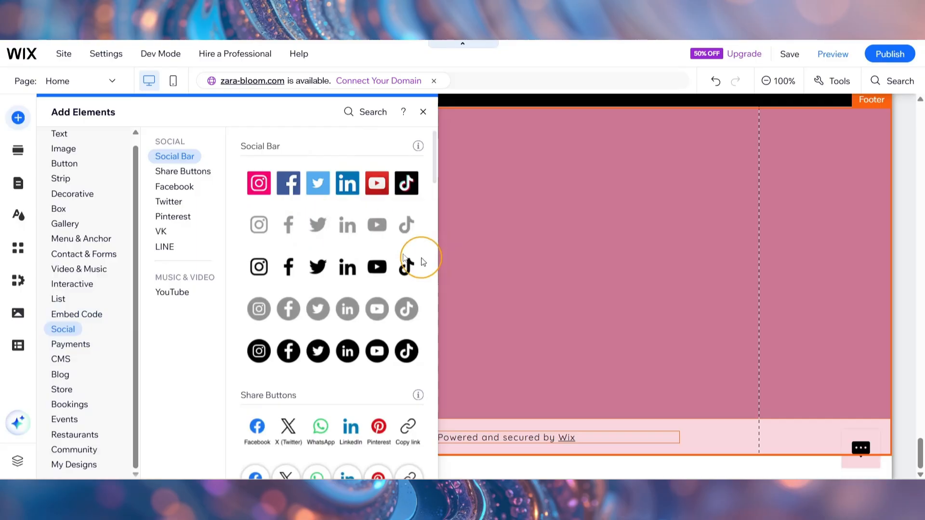
{"action": "left_click", "coordinate": [423, 111]}
Step: Open the social bar's link settings and review the Instagram, YouTube and Facebook icons, including Instagram's web address
{"action": "left_click", "coordinate": [230, 245]}
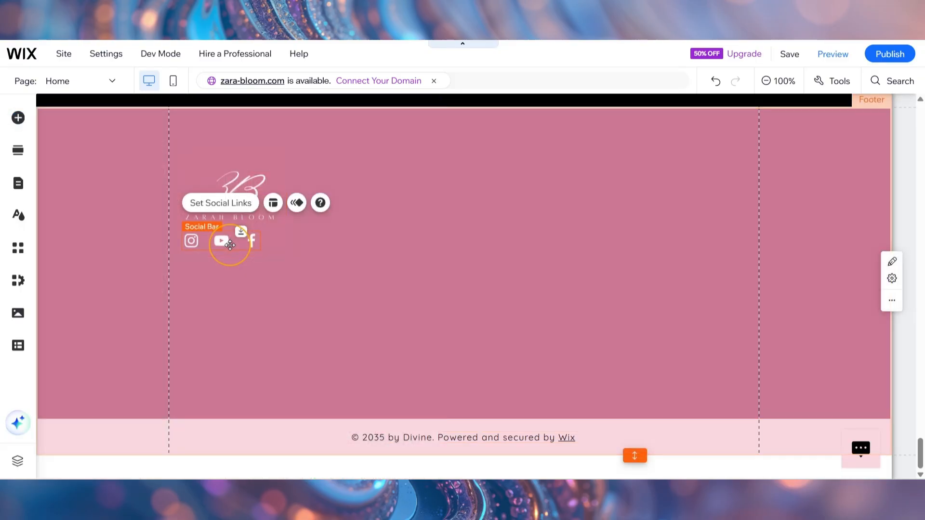
{"action": "left_click", "coordinate": [230, 245]}
{"action": "left_click", "coordinate": [231, 245]}
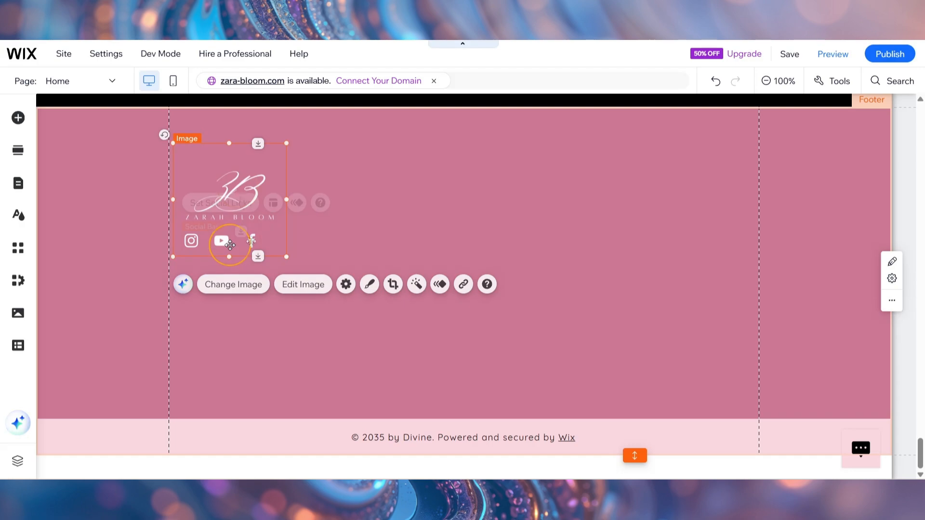
{"action": "left_click", "coordinate": [228, 208]}
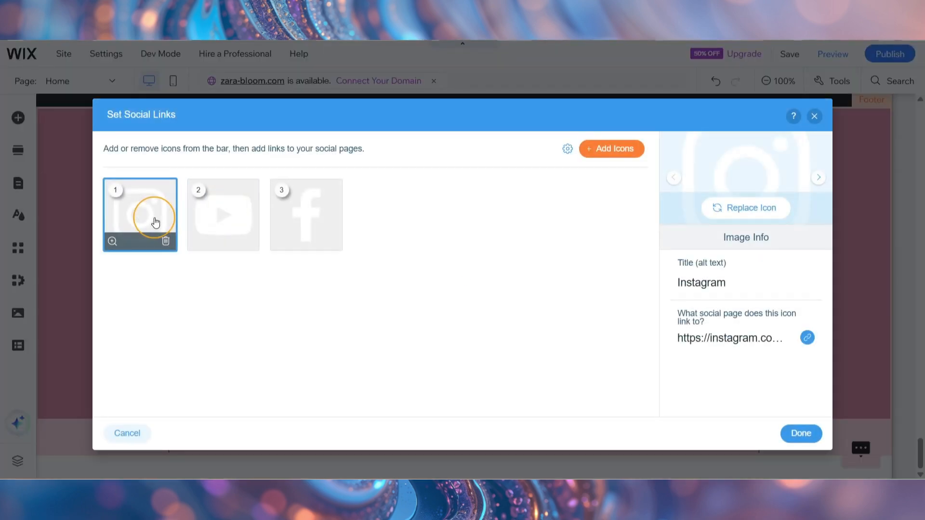
{"action": "left_click", "coordinate": [731, 339]}
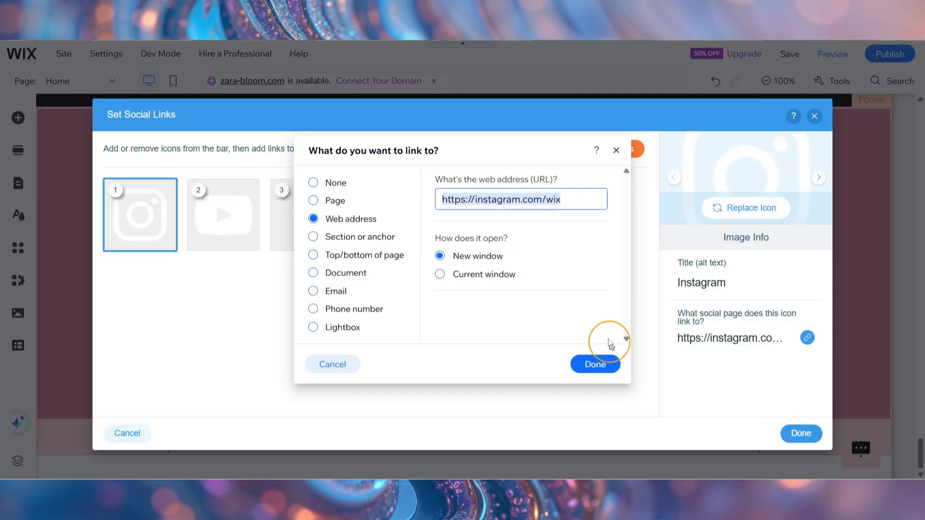
{"action": "left_click", "coordinate": [595, 364]}
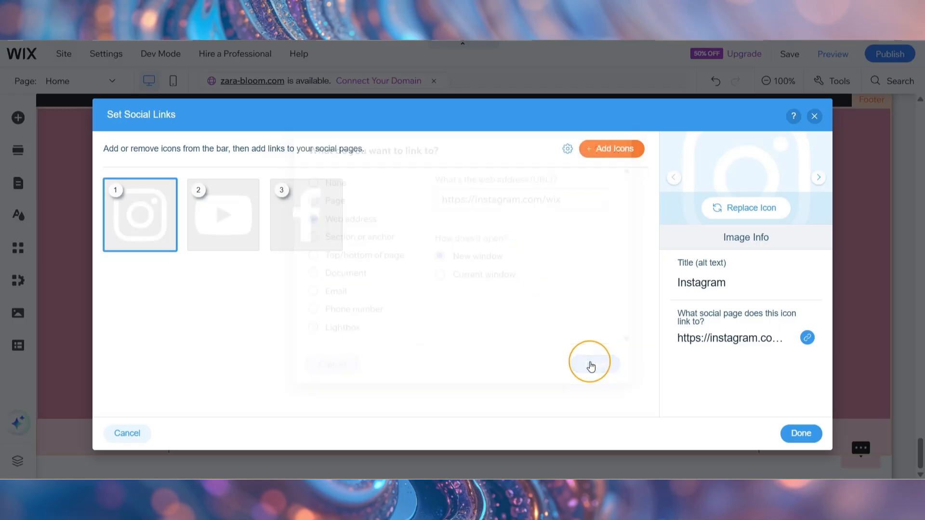
{"action": "left_click", "coordinate": [232, 241]}
{"action": "left_click", "coordinate": [295, 214]}
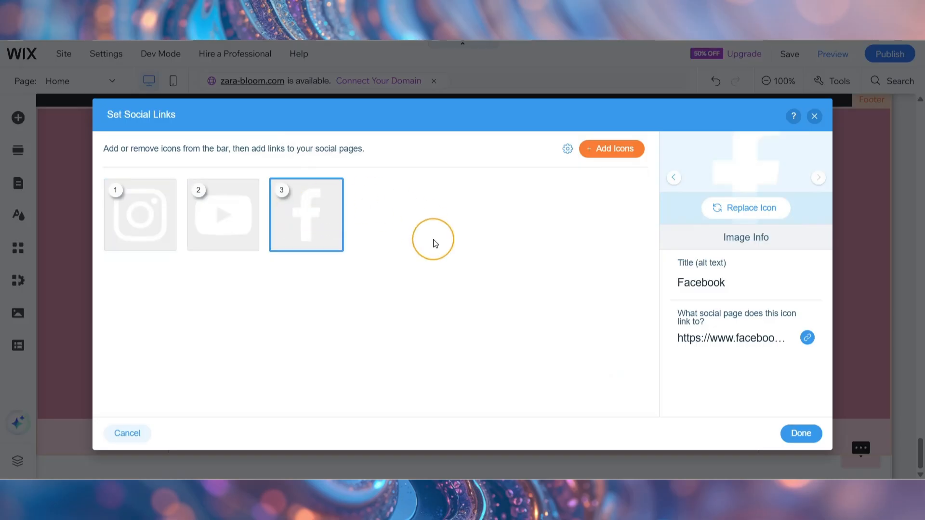
Step: Search the social icons for "linkedin" and add the plain white LinkedIn icon to the social bar
{"action": "left_click", "coordinate": [618, 150]}
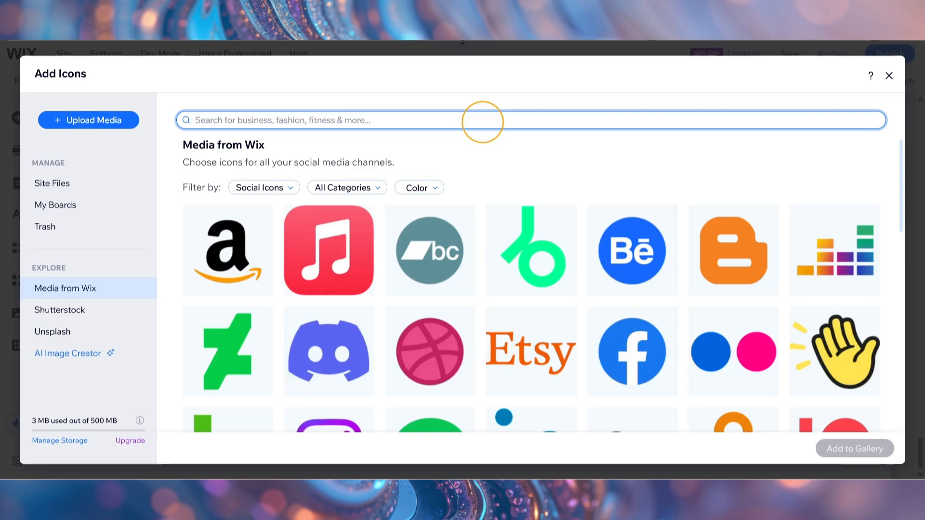
{"action": "type", "text": "linkedin"}
{"action": "left_click", "coordinate": [449, 266]}
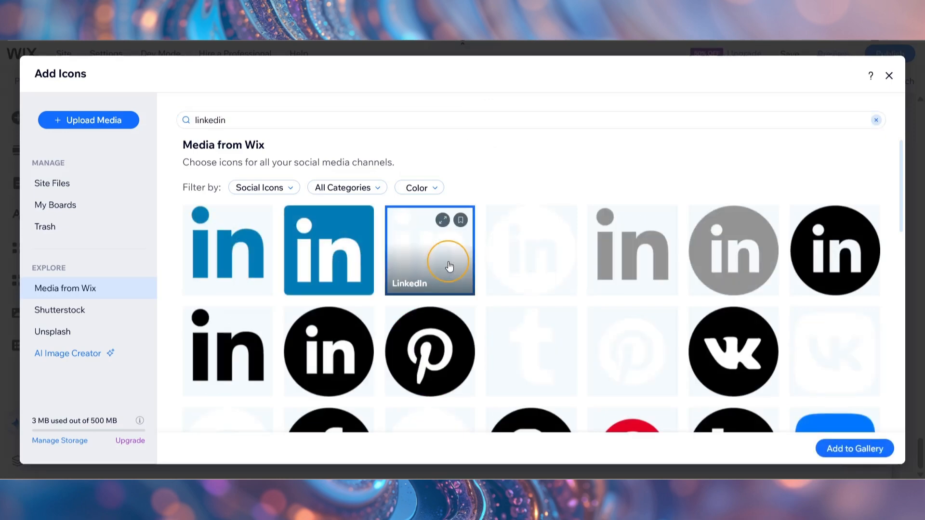
{"action": "left_click", "coordinate": [854, 455]}
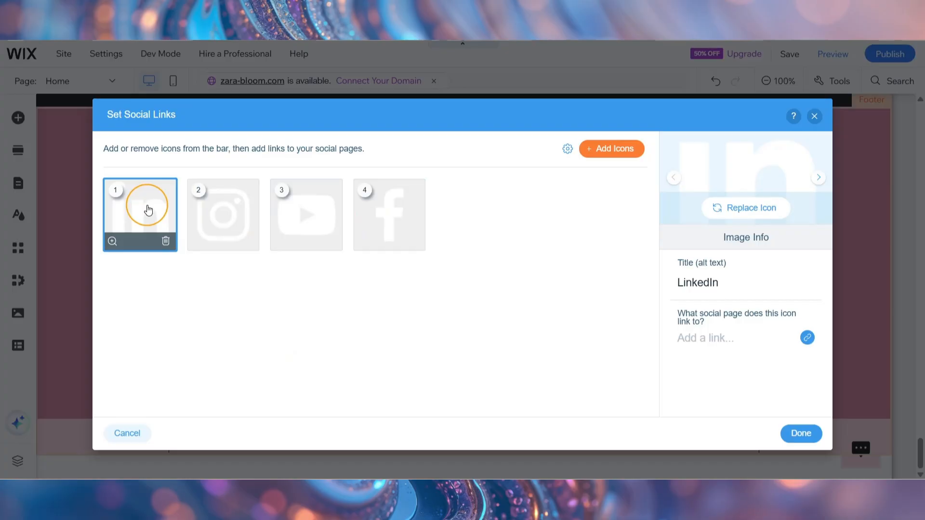
Step: Reorder the LinkedIn icon to fourth place, after Facebook, and apply the social link settings
{"action": "left_click_drag", "start_coordinate": [148, 209], "coordinate": [417, 216]}
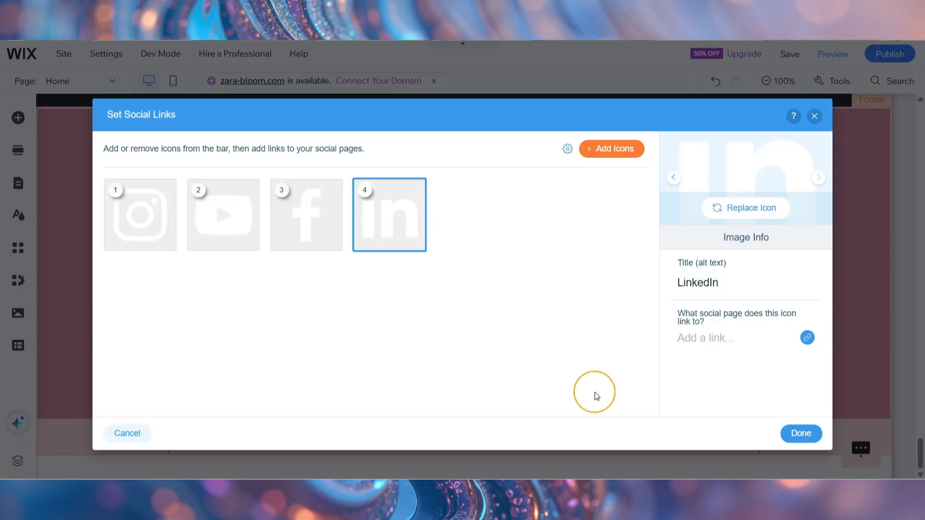
{"action": "left_click", "coordinate": [798, 434]}
{"action": "left_click", "coordinate": [437, 320]}
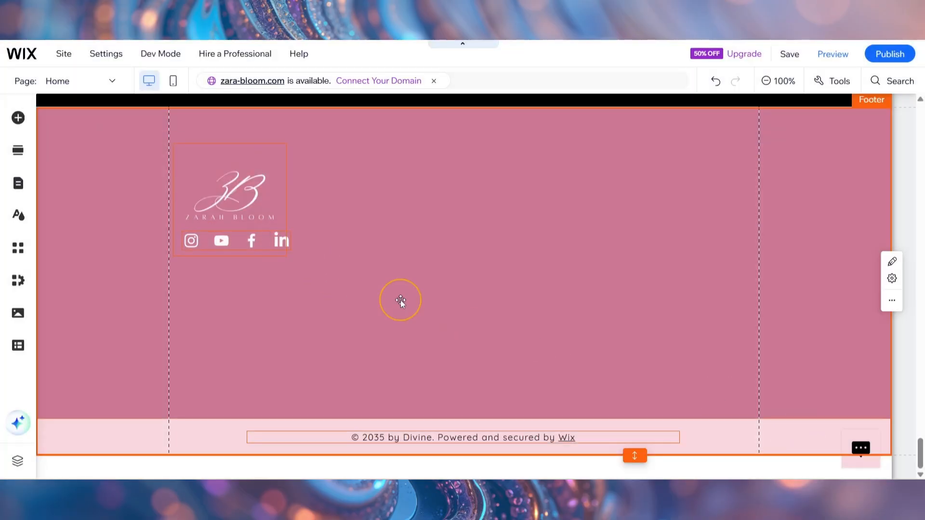
Step: Reduce the icon size of the social bar so that its four icons fit within the logo's width
{"action": "left_click", "coordinate": [288, 239]}
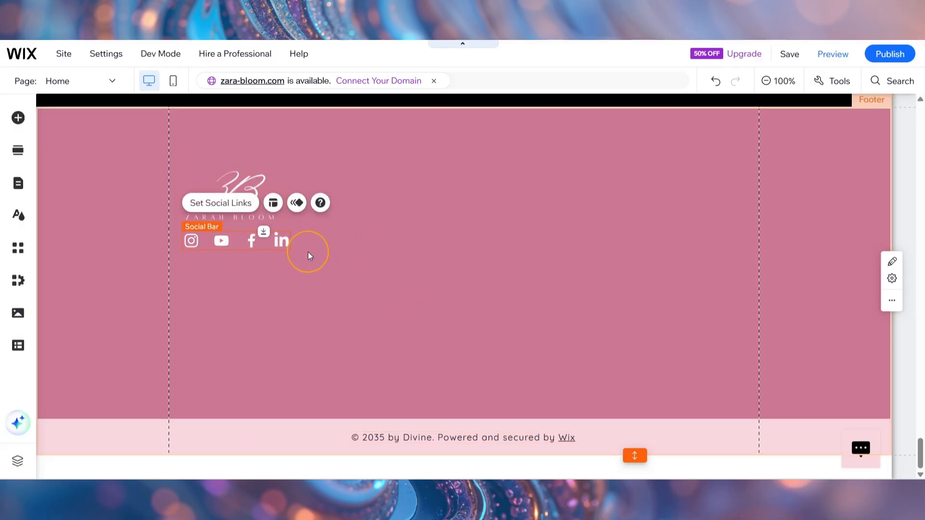
{"action": "left_click", "coordinate": [274, 204]}
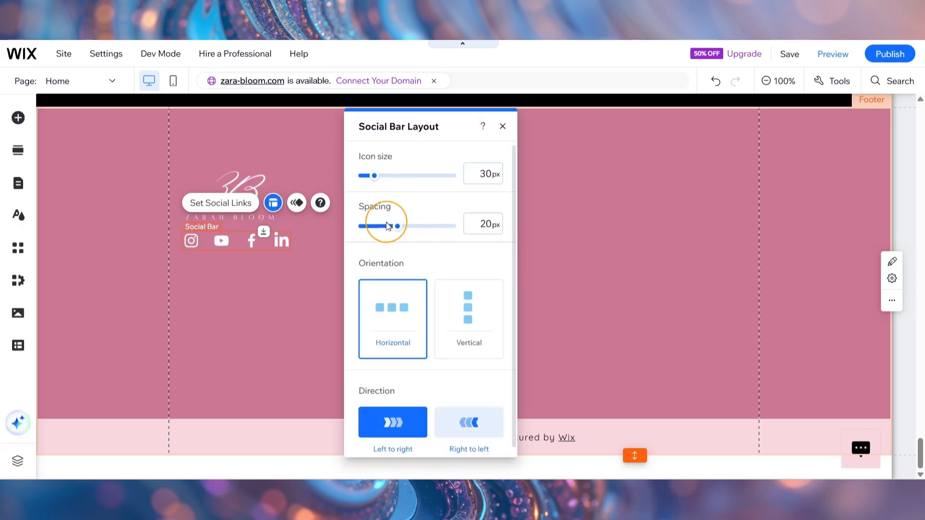
{"action": "left_click_drag", "start_coordinate": [376, 180], "coordinate": [365, 179]}
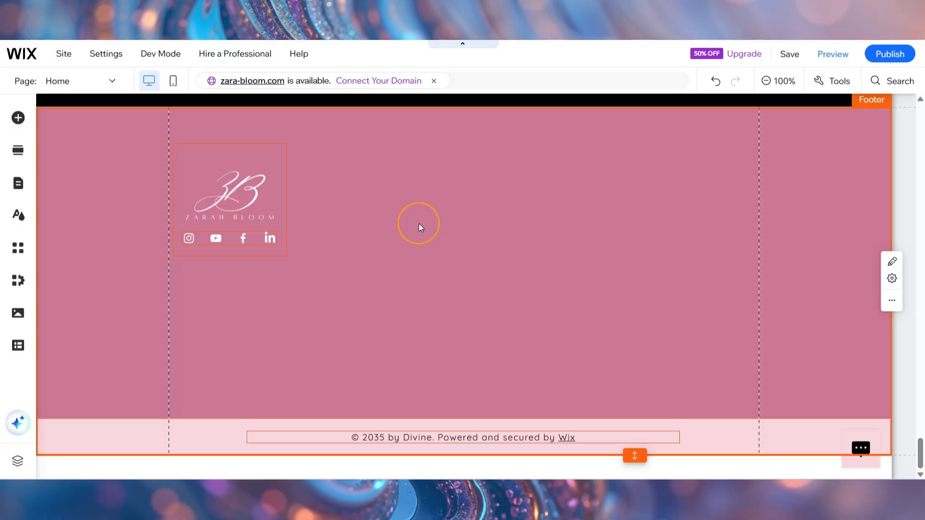
Step: Browse the text element categories and add a Heading 2 themed text to the footer, aligned beneath the social icons
{"action": "left_click", "coordinate": [14, 125]}
{"action": "left_click", "coordinate": [62, 141]}
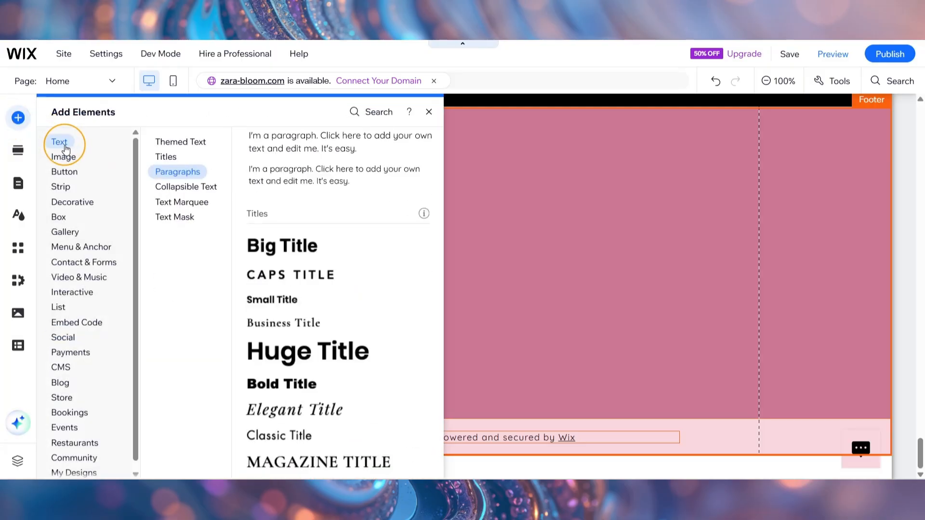
{"action": "left_click", "coordinate": [192, 141]}
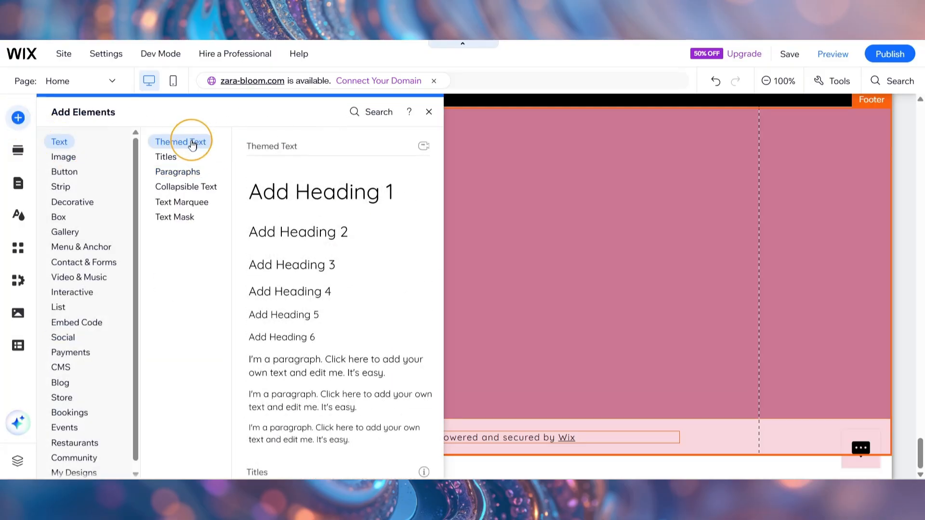
{"action": "left_click", "coordinate": [173, 157]}
{"action": "left_click", "coordinate": [177, 172]}
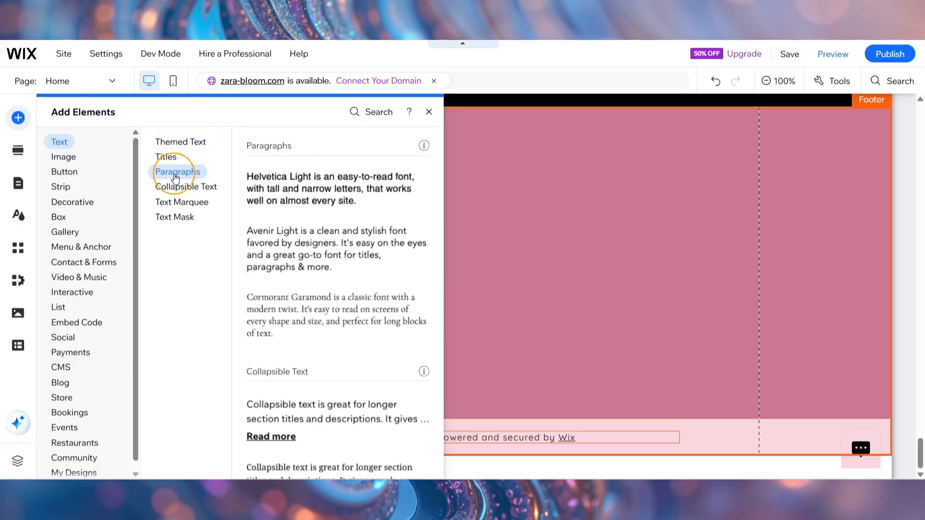
{"action": "left_click", "coordinate": [178, 202]}
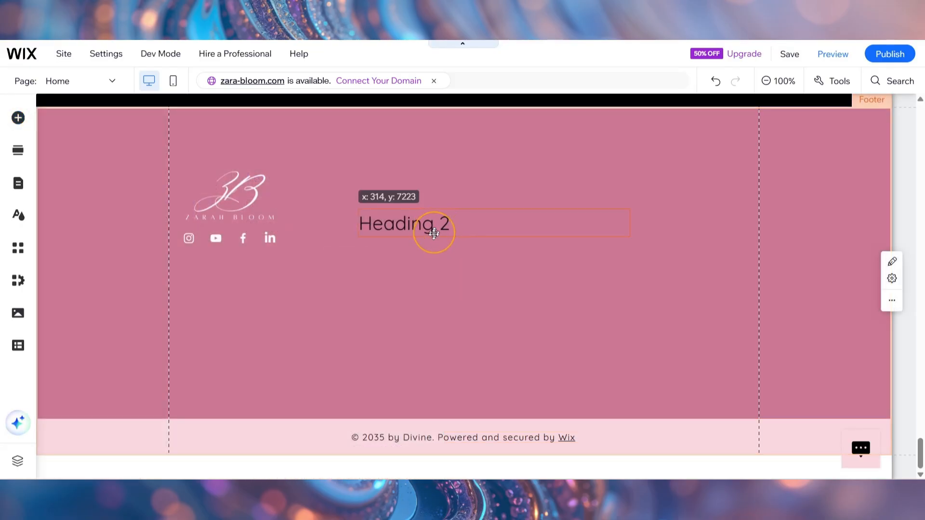
{"action": "left_click_drag", "start_coordinate": [434, 233], "coordinate": [264, 281]}
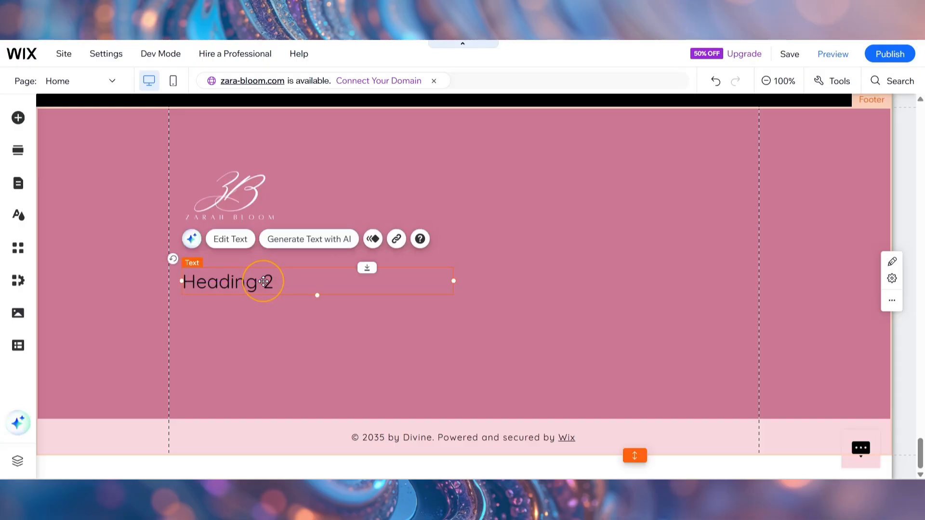
Step: Replace the heading text with the business phone number in white at 18 px and shrink its text box to fit
{"action": "double_click", "coordinate": [263, 282]}
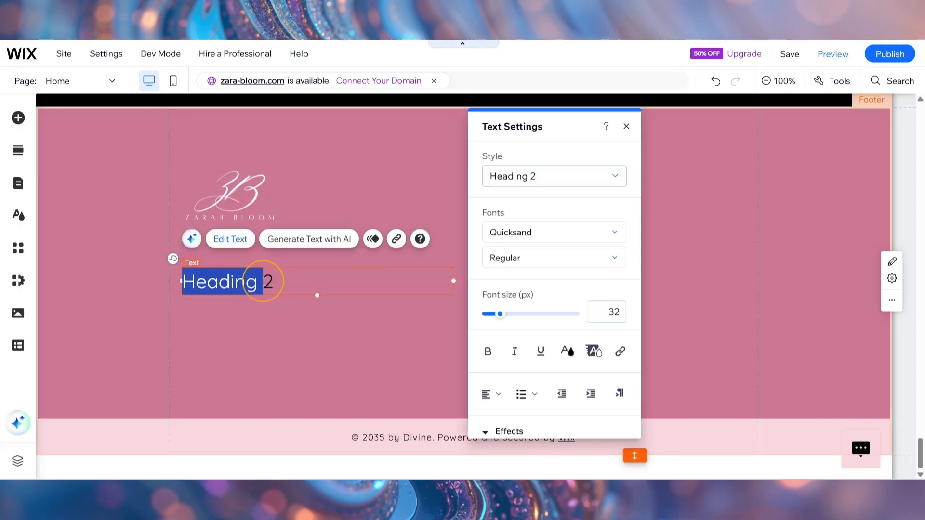
{"action": "left_click", "coordinate": [263, 282]}
{"action": "type", "text": "123-456-789"}
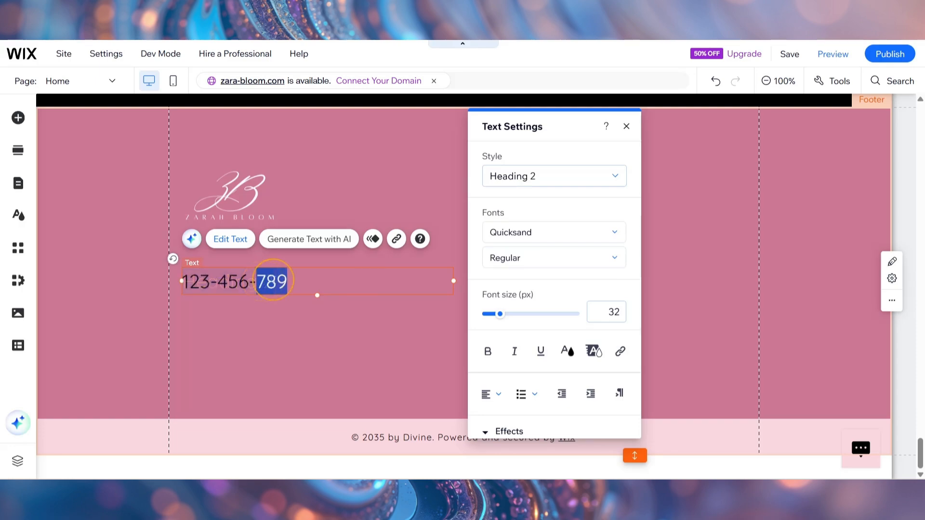
{"action": "triple_click", "coordinate": [272, 280]}
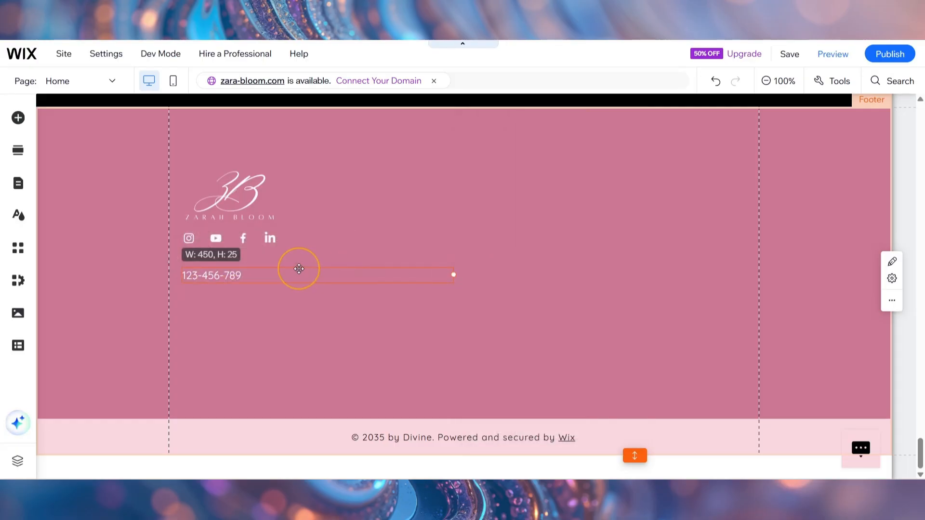
{"action": "left_click_drag", "start_coordinate": [299, 269], "coordinate": [260, 275]}
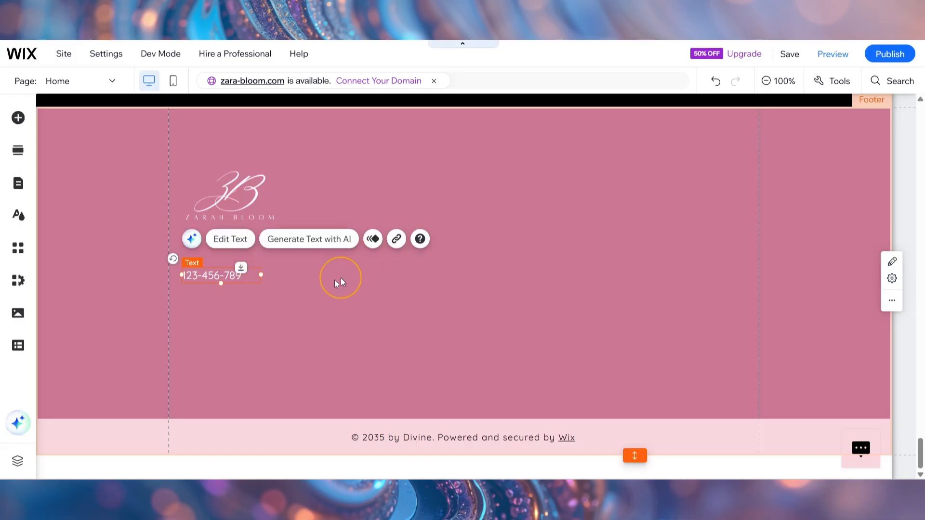
Step: Duplicate the phone number text directly below itself and replace the copy's content with the business street address
{"action": "left_click_drag", "start_coordinate": [192, 286], "coordinate": [220, 296]}
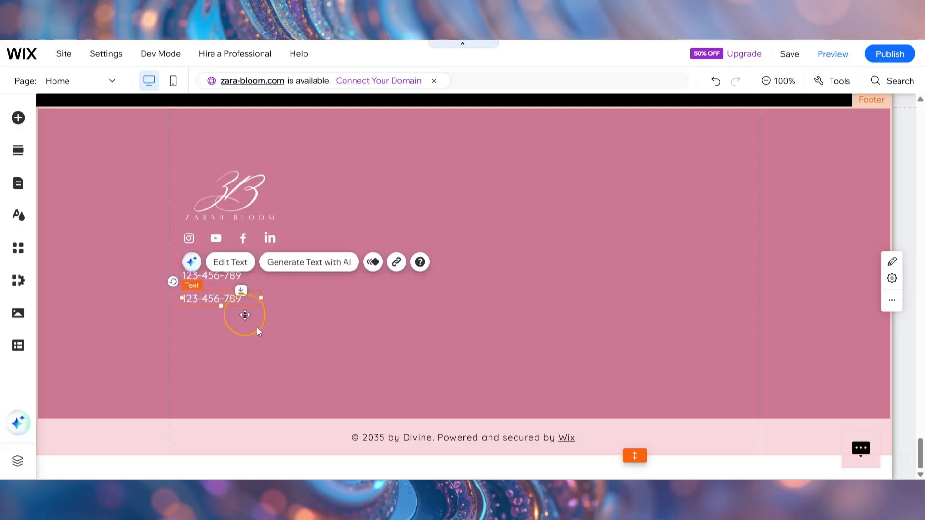
{"action": "double_click", "coordinate": [214, 298]}
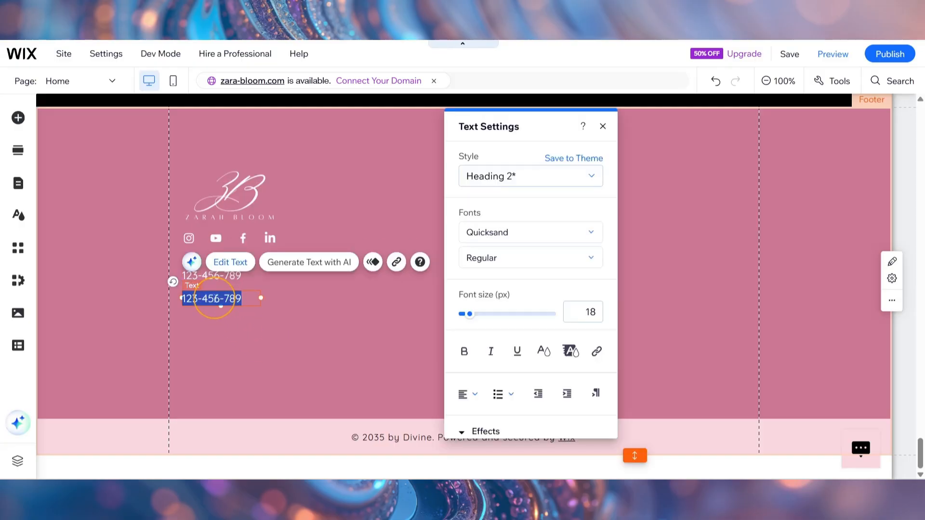
{"action": "left_click", "coordinate": [603, 127]}
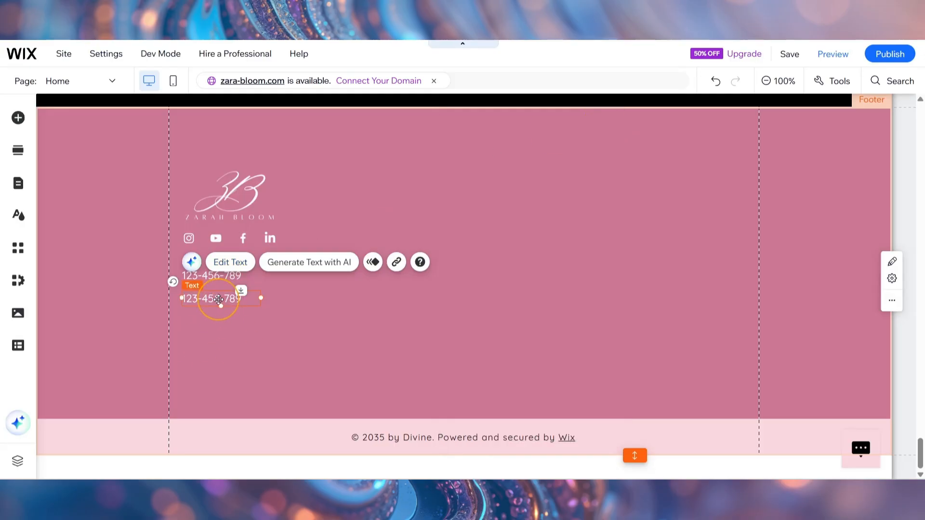
{"action": "double_click", "coordinate": [218, 299]}
{"action": "type", "text": "123 Stree"}
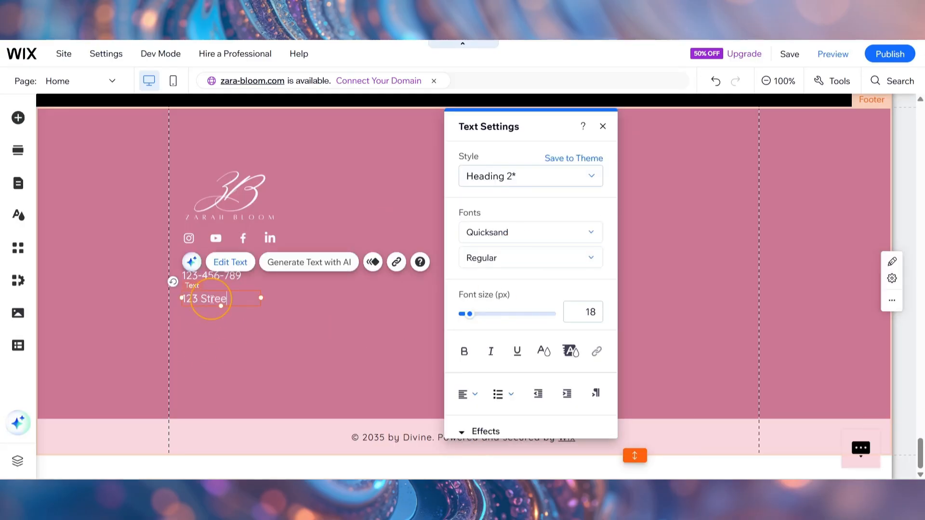
{"action": "type", "text": "t Canada"}
{"action": "key", "text": "Escape"}
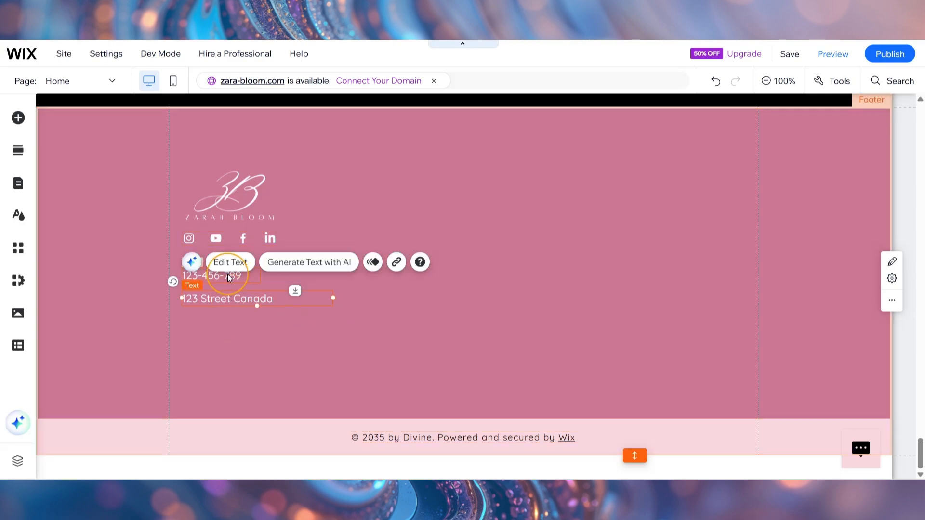
Step: Duplicate the phone number text below the street address and replace the copy's content with the contact e-mail
{"action": "left_click_drag", "start_coordinate": [229, 274], "coordinate": [212, 320], "text": "alt"}
{"action": "double_click", "coordinate": [212, 322]}
{"action": "left_click", "coordinate": [213, 323]}
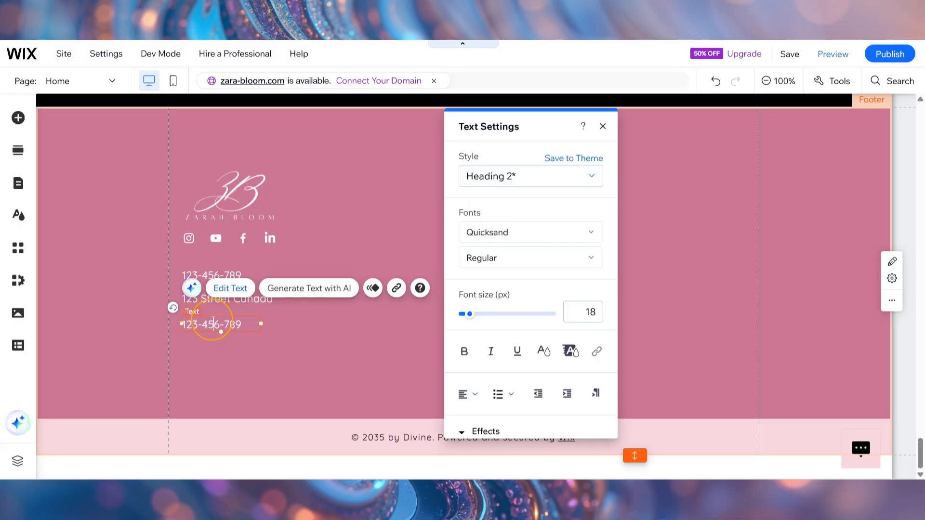
{"action": "left_click", "coordinate": [435, 342]}
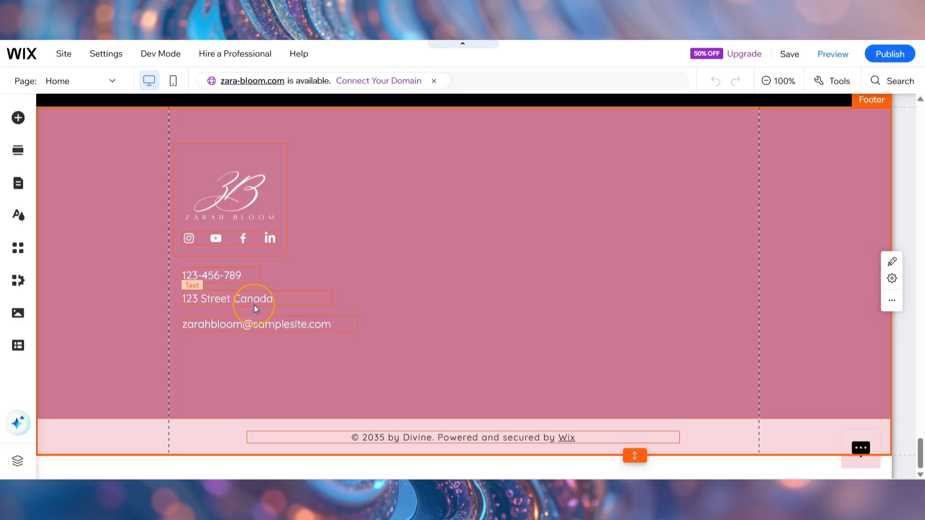
Step: Add the plain-text vertical menu to the footer, in its own column beside the contact details
{"action": "left_click", "coordinate": [18, 121]}
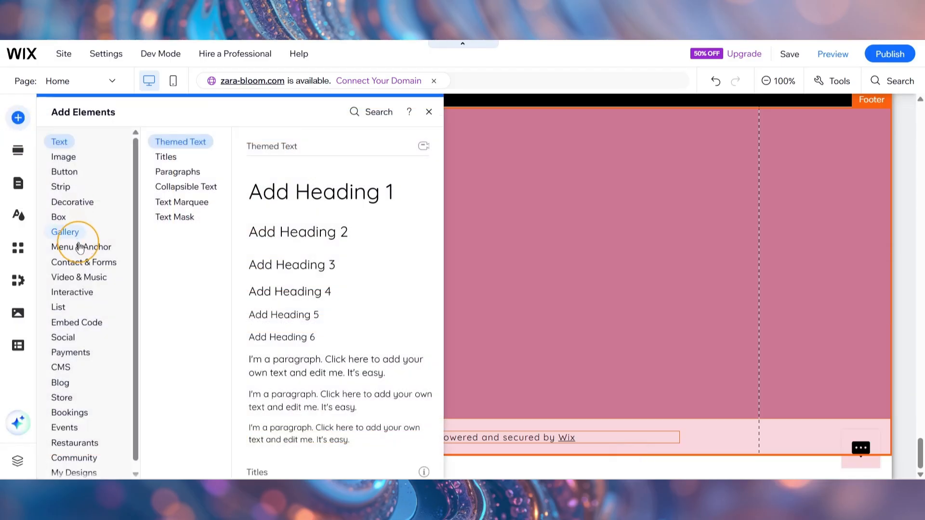
{"action": "left_click", "coordinate": [73, 234]}
{"action": "left_click", "coordinate": [85, 248]}
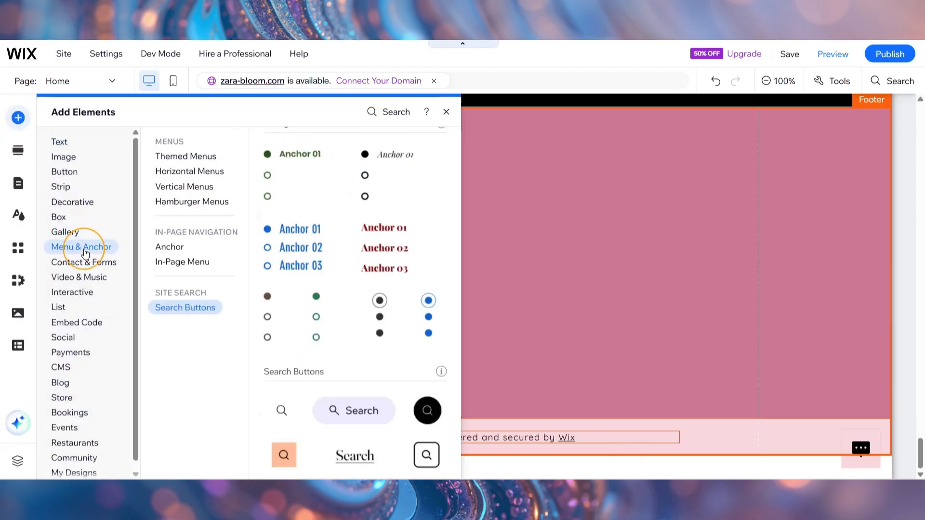
{"action": "left_click", "coordinate": [169, 191]}
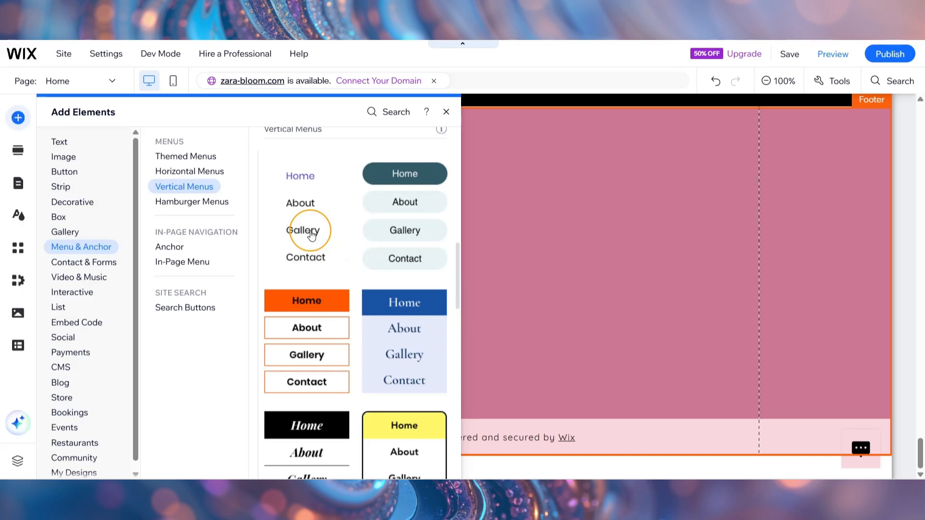
{"action": "left_click_drag", "start_coordinate": [313, 231], "coordinate": [548, 292]}
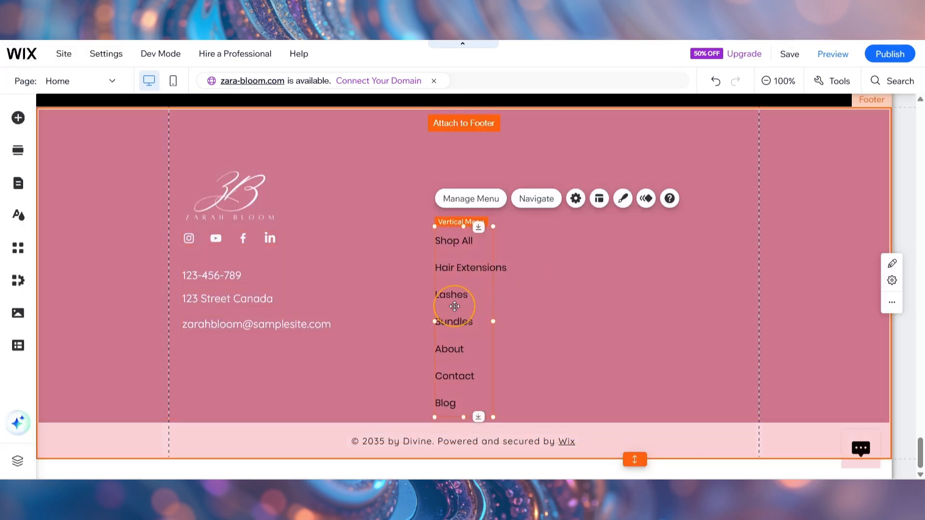
{"action": "left_click_drag", "start_coordinate": [455, 307], "coordinate": [451, 242]}
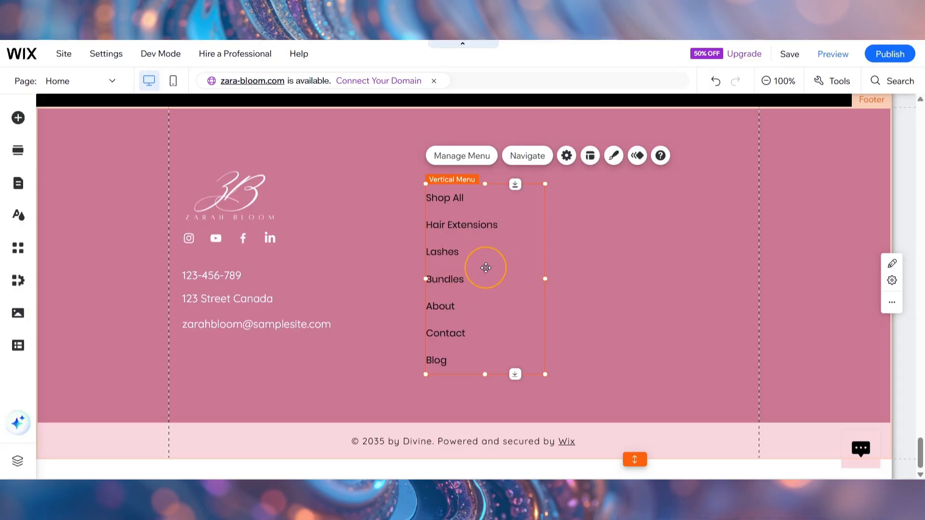
Step: Customize the vertical menu's design by setting its regular text color to white (#FFFFFF)
{"action": "left_click", "coordinate": [615, 156]}
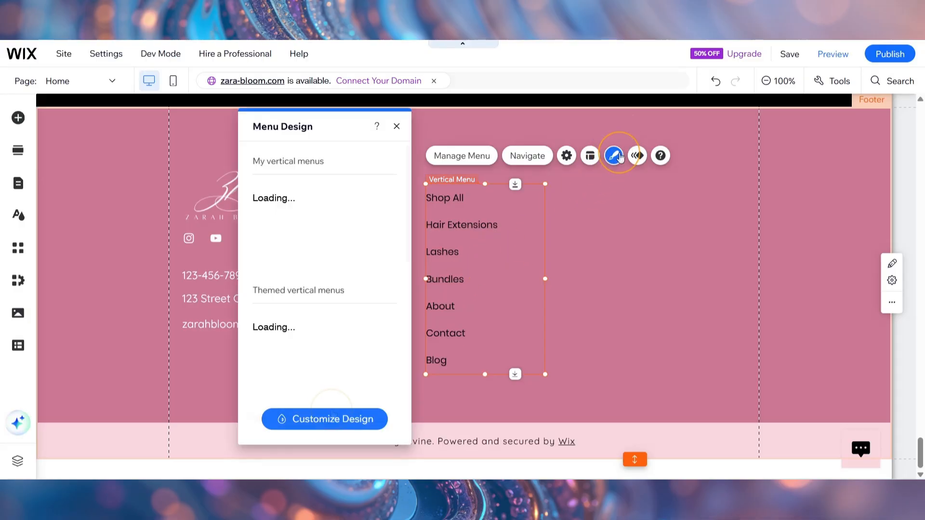
{"action": "left_click", "coordinate": [331, 418]}
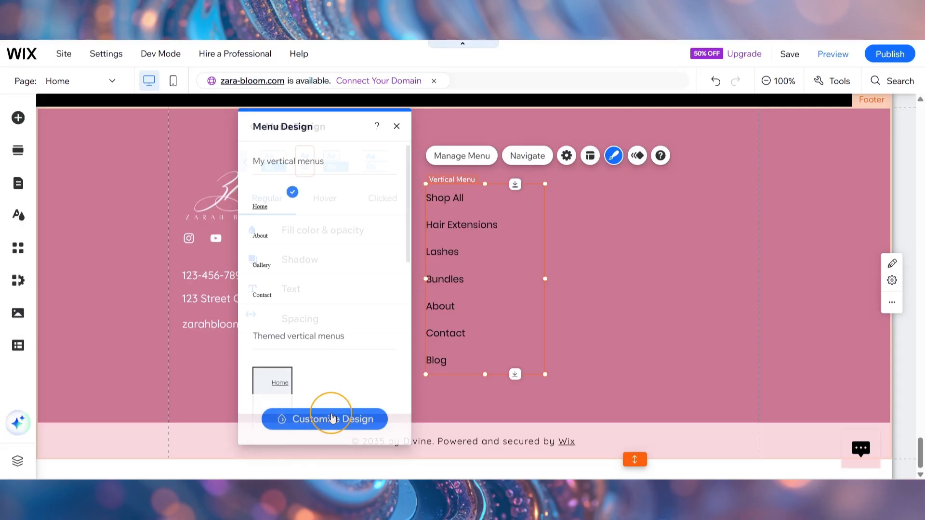
{"action": "left_click", "coordinate": [308, 301]}
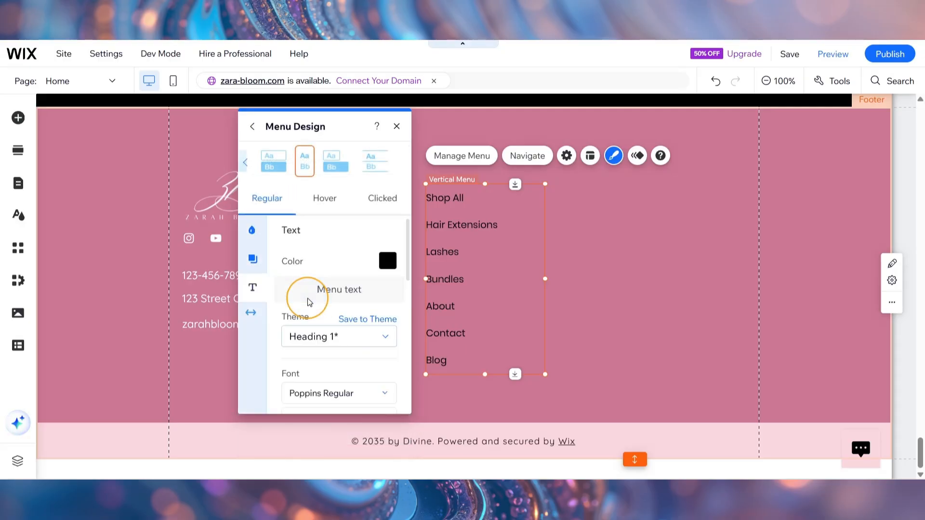
{"action": "left_click", "coordinate": [388, 263]}
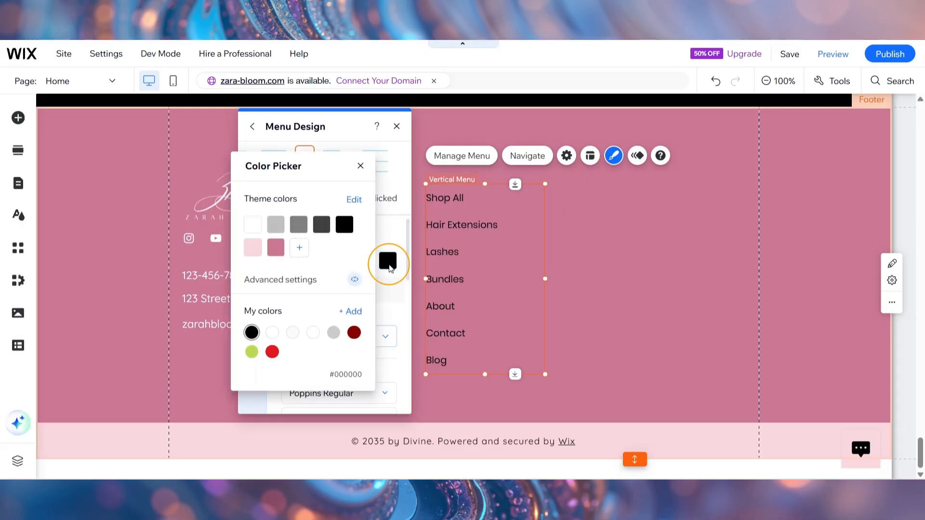
{"action": "left_click", "coordinate": [273, 333]}
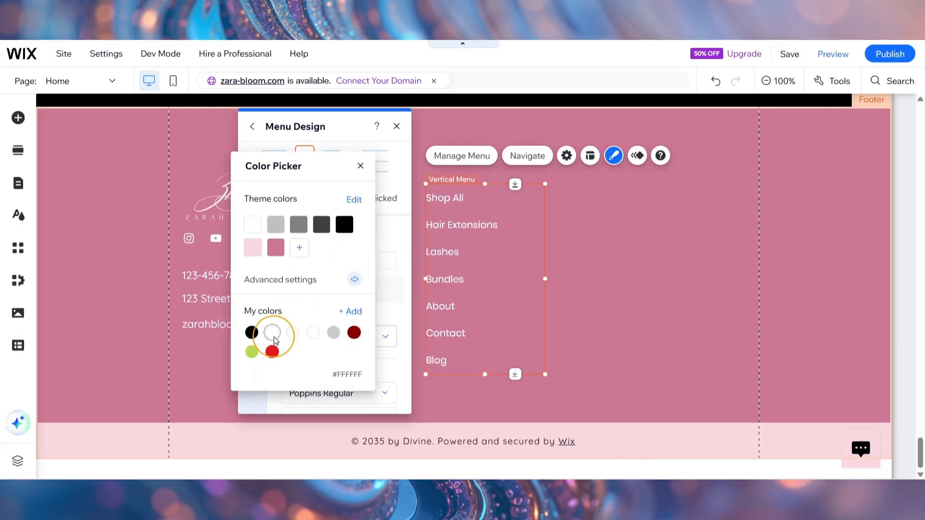
{"action": "left_click", "coordinate": [361, 166]}
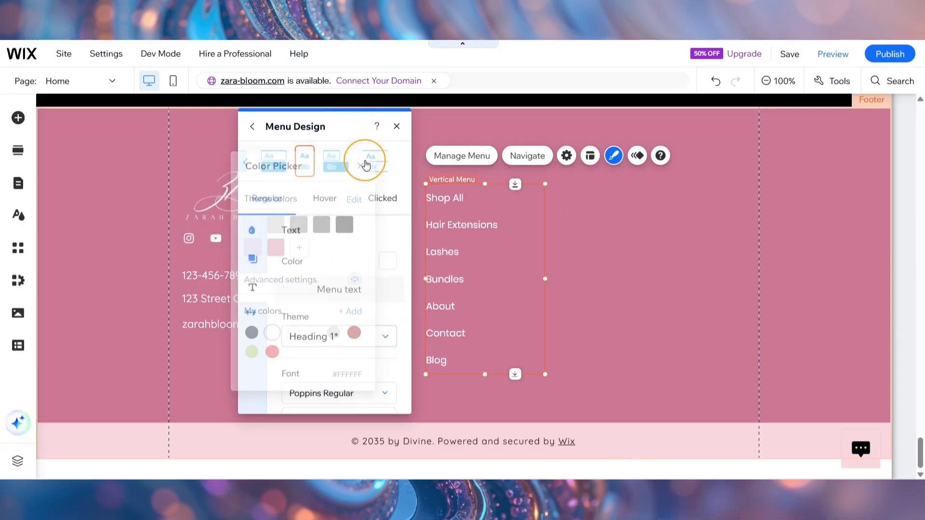
{"action": "left_click", "coordinate": [402, 127]}
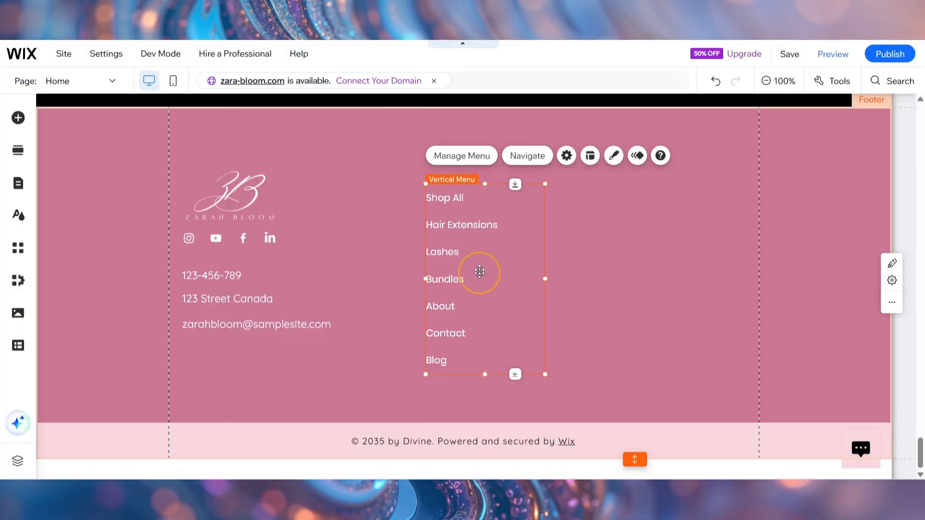
Step: Move the vertical menu closer to the contact details, with its first item level with the logo's top, and save the site
{"action": "left_click_drag", "start_coordinate": [471, 238], "coordinate": [471, 254]}
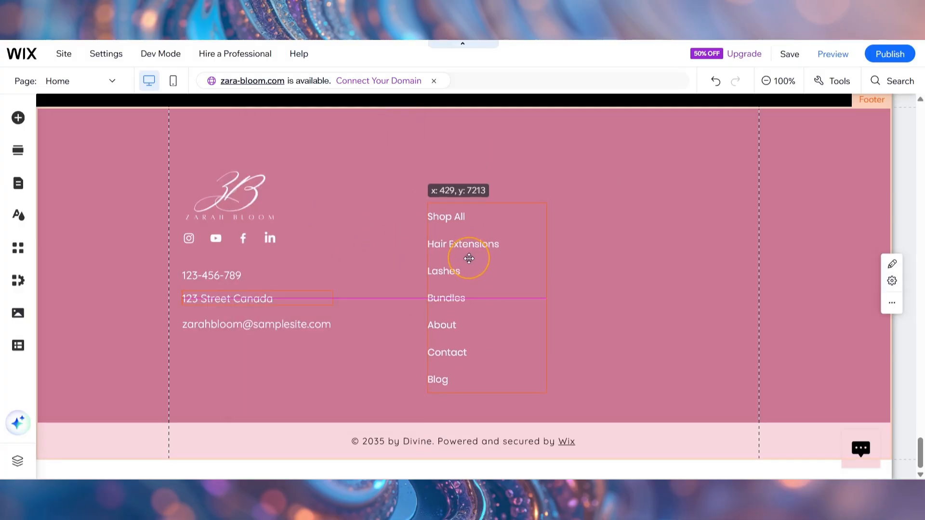
{"action": "left_click", "coordinate": [561, 288]}
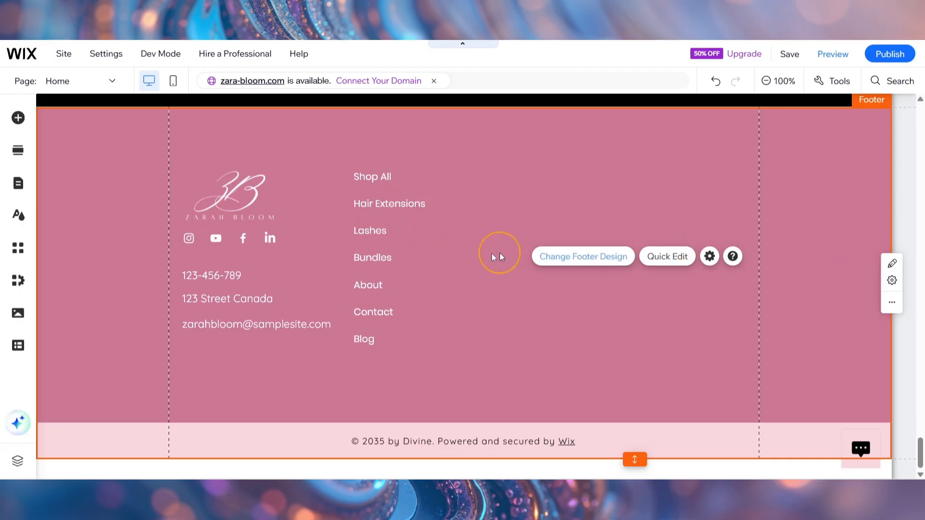
{"action": "mouse_move", "coordinate": [793, 56]}
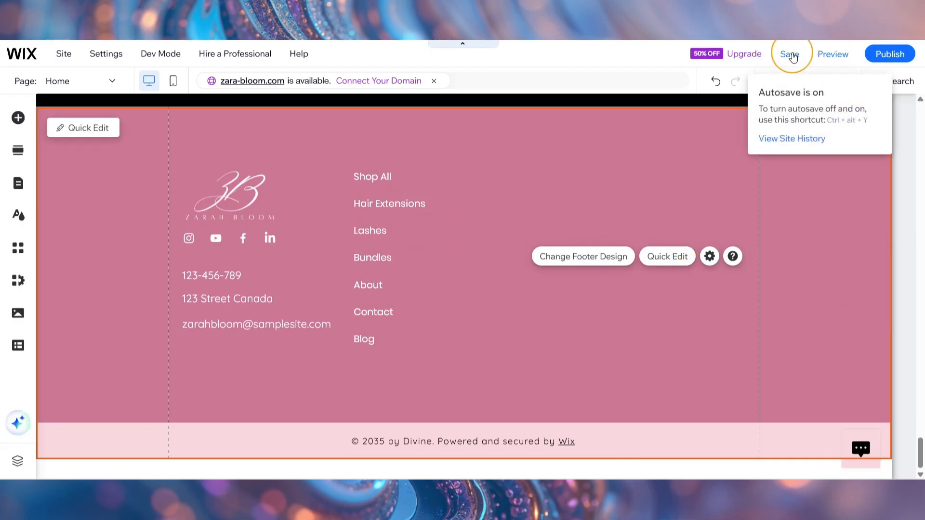
{"action": "left_click", "coordinate": [792, 57]}
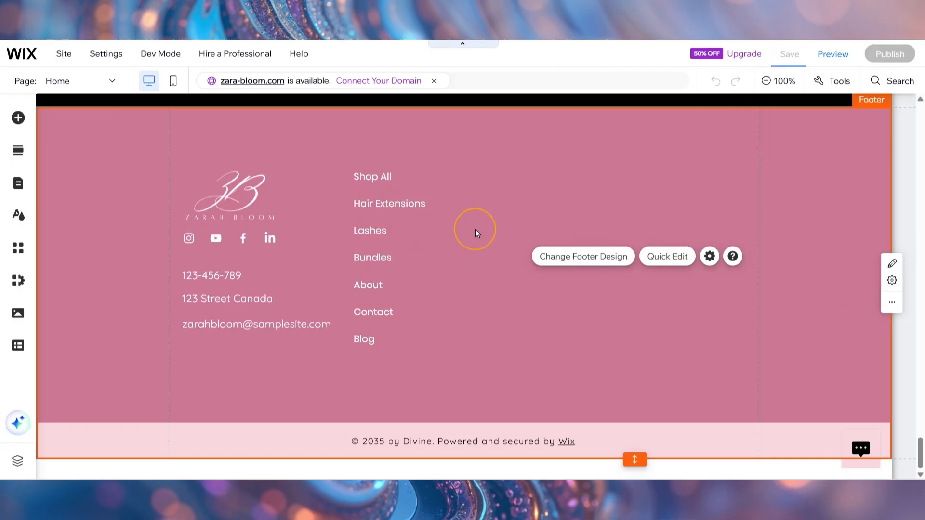